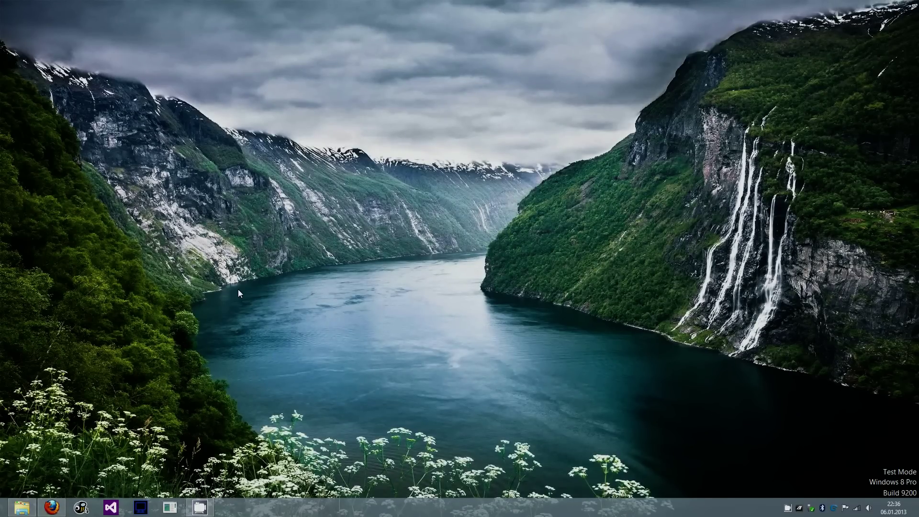
# Step: Look over the Gamepad folder's downloads and the Sixense forum thread on the DirectInput virtual gamepad
pyautogui.click(22, 508)
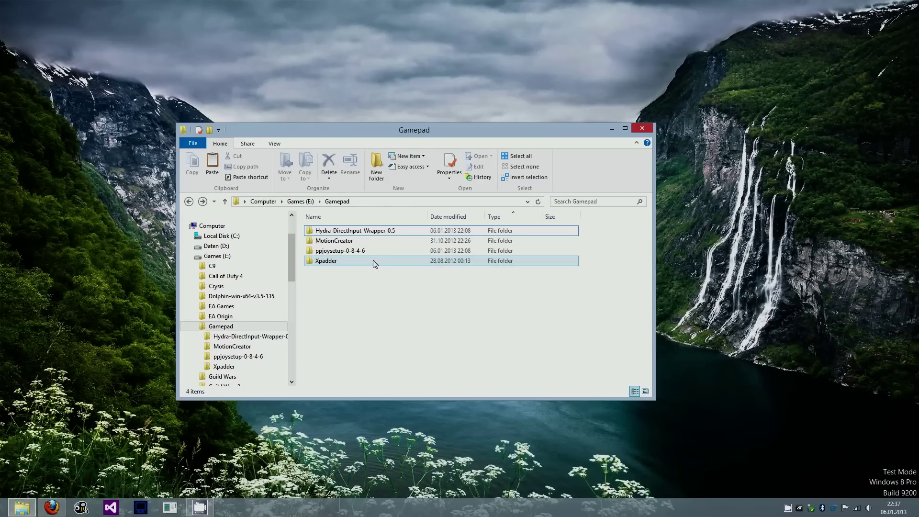
pyautogui.click(378, 231)
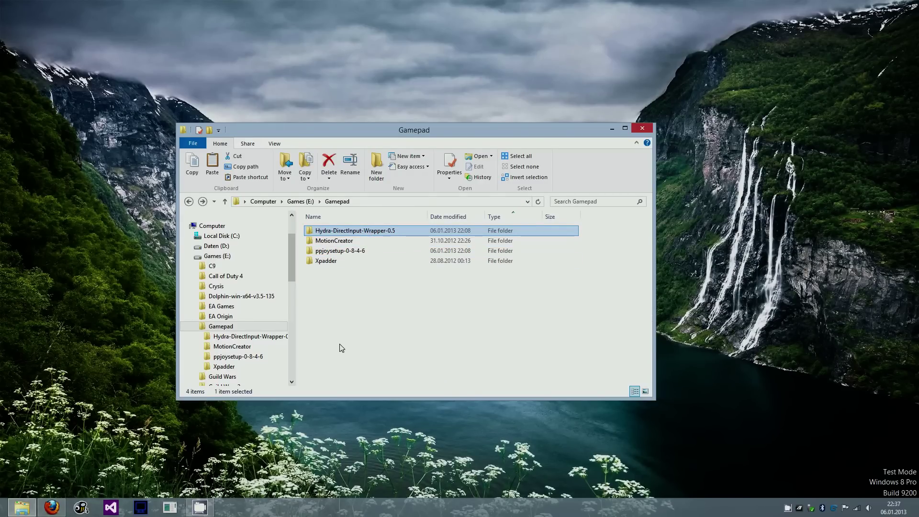
pyautogui.click(53, 506)
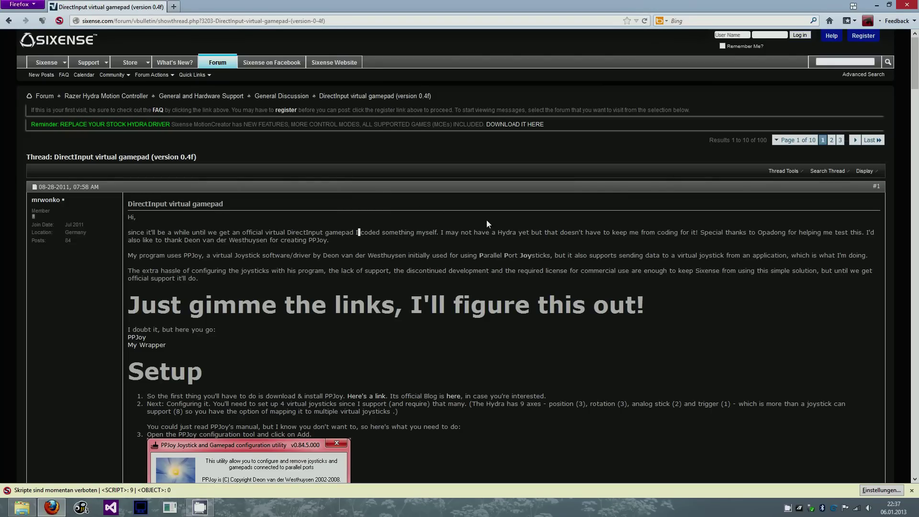
pyautogui.click(876, 6)
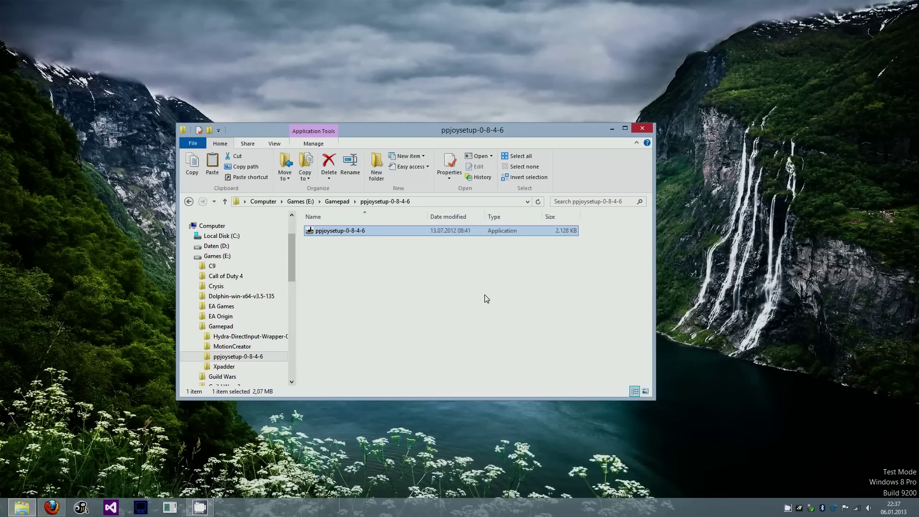
# Step: Run the ppjoysetup-0-8-4-6 installer and advance its wizard to the choice of install location
pyautogui.moveTo(475, 139); pyautogui.dragTo(421, 130)
pyautogui.moveTo(496, 121); pyautogui.dragTo(405, 151)
pyautogui.click(546, 249)
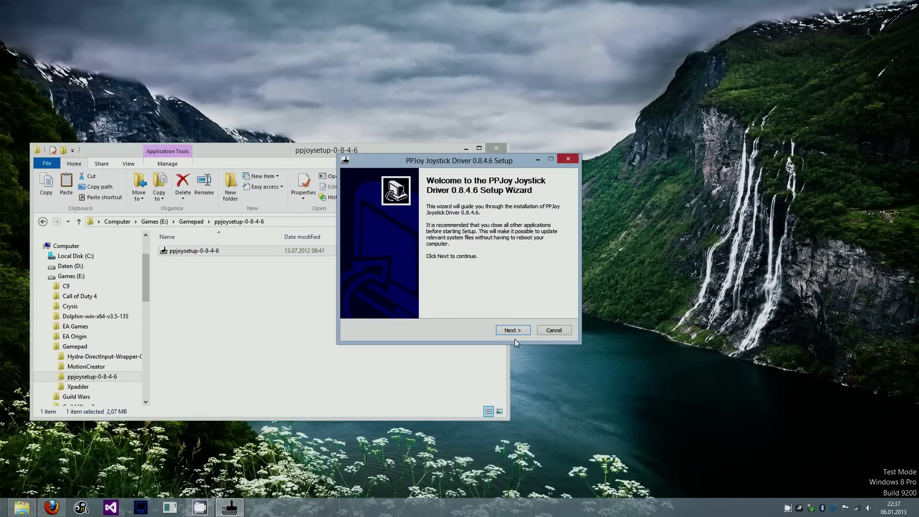
pyautogui.click(512, 330)
pyautogui.click(512, 330)
# Step: Install the PPJoy Joystick Driver on drive P, under Program Files (x86)\PPJoy Joystick Driver, and finish the setup wizard
pyautogui.click(362, 274)
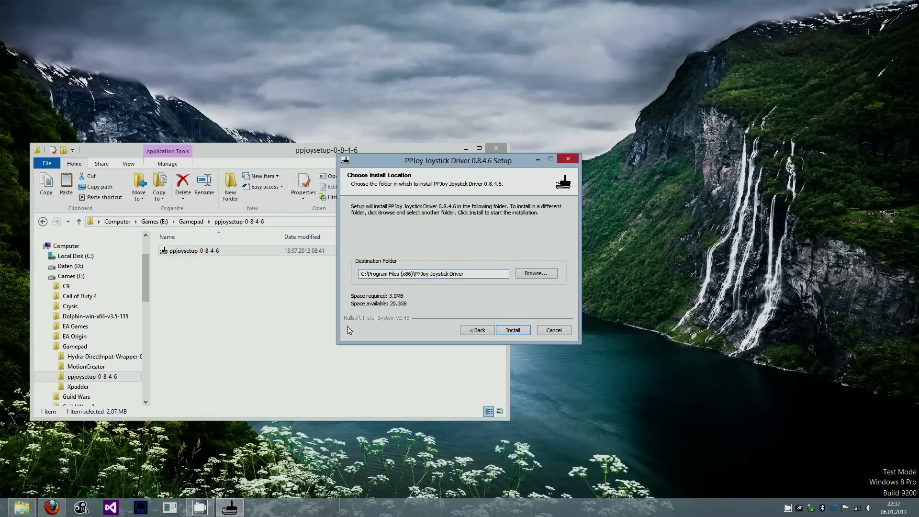
pyautogui.press('Delete')
pyautogui.write('P')
pyautogui.moveTo(460, 169); pyautogui.dragTo(528, 164)
pyautogui.click(581, 327)
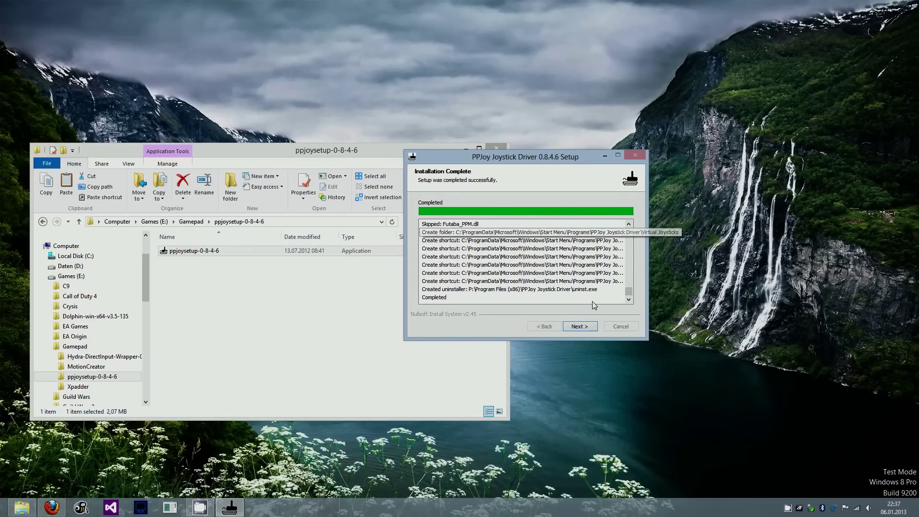
pyautogui.click(580, 326)
pyautogui.click(584, 325)
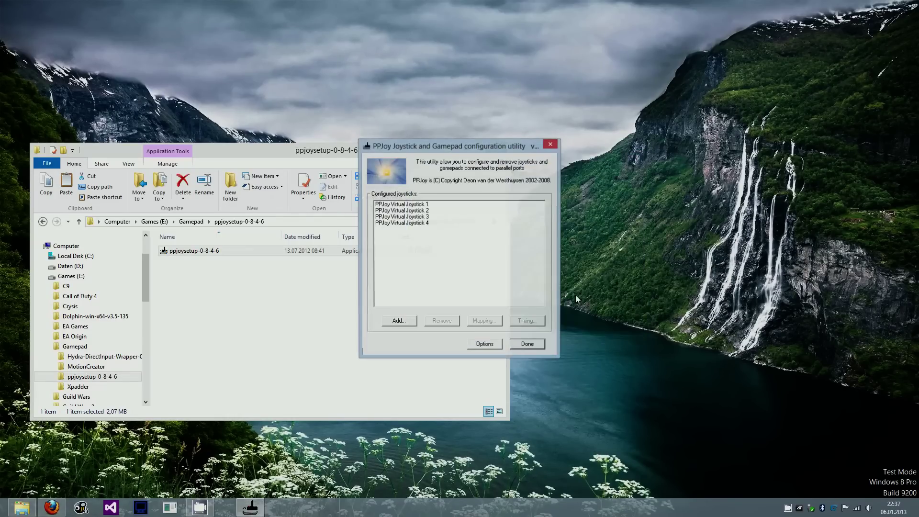
# Step: Add another virtual joystick as Controller 5 in the PPJoy configuration utility
pyautogui.moveTo(478, 146); pyautogui.dragTo(655, 124)
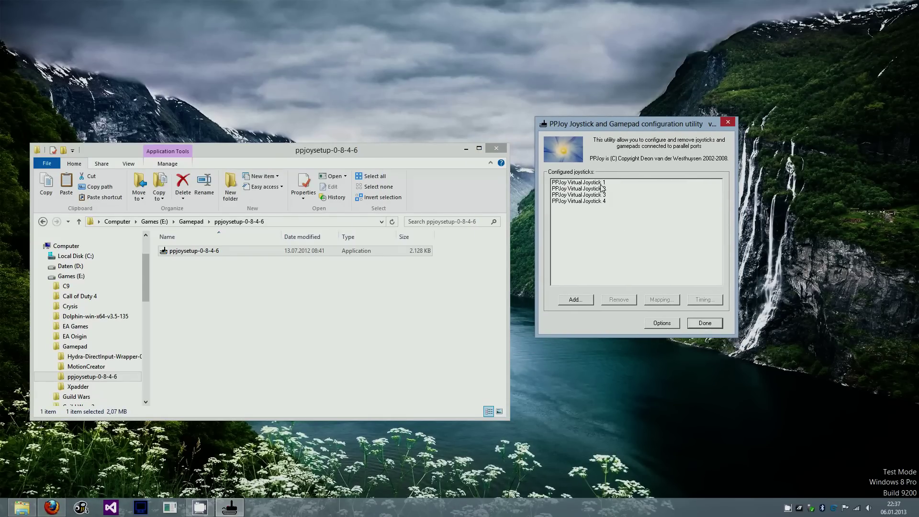
pyautogui.click(596, 184)
pyautogui.click(598, 201)
pyautogui.click(592, 183)
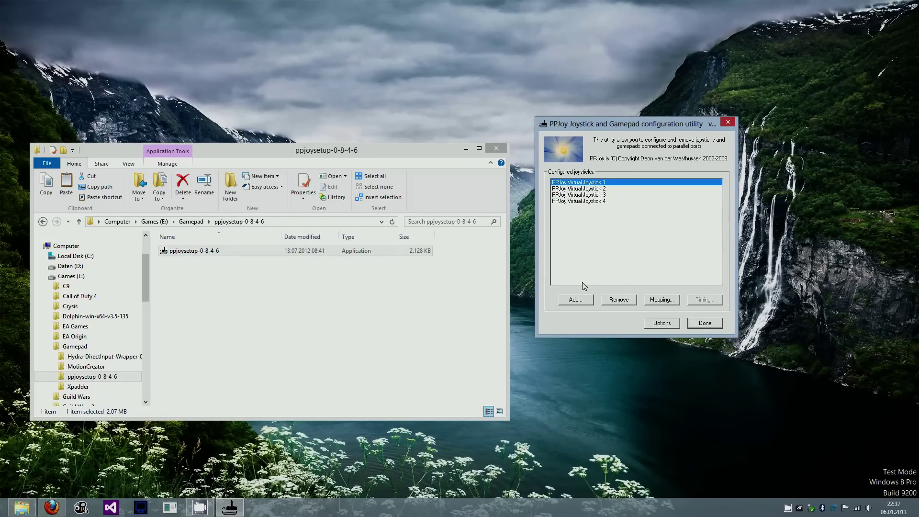
pyautogui.click(580, 300)
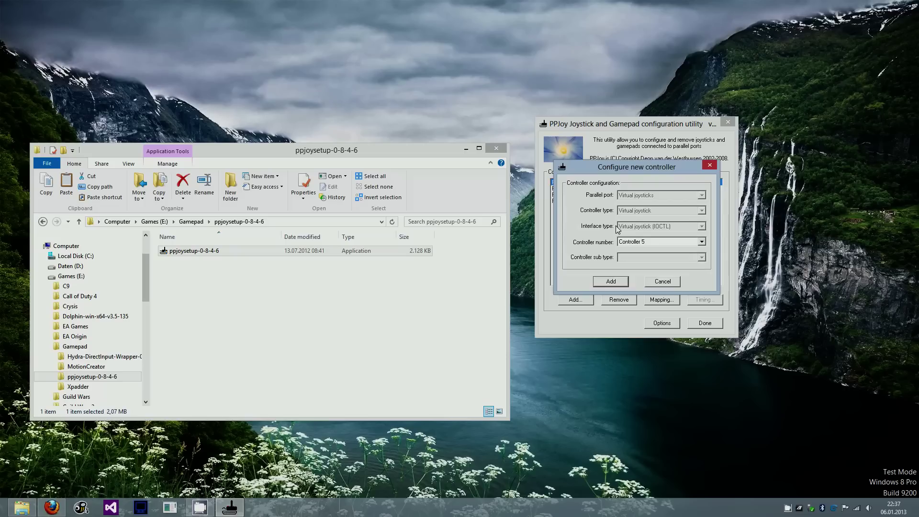
pyautogui.click(610, 281)
# Step: Remove PPJoy Virtual Joystick 5 from the configured joysticks
pyautogui.click(579, 208)
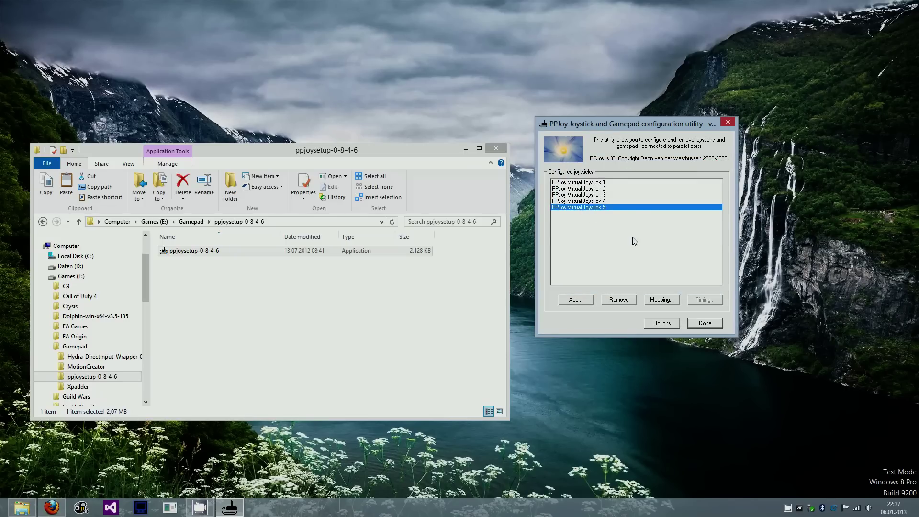
pyautogui.click(618, 300)
pyautogui.click(612, 262)
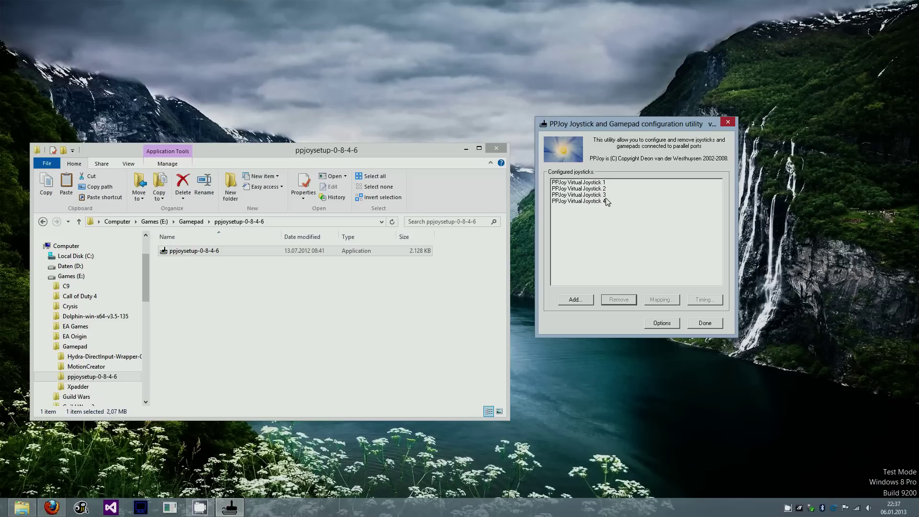
pyautogui.click(598, 186)
# Step: Go to the Hydra-DirectInput-Wrapper-0.5 folder and launch the Hydra DirectInput Wrapper application
pyautogui.click(345, 289)
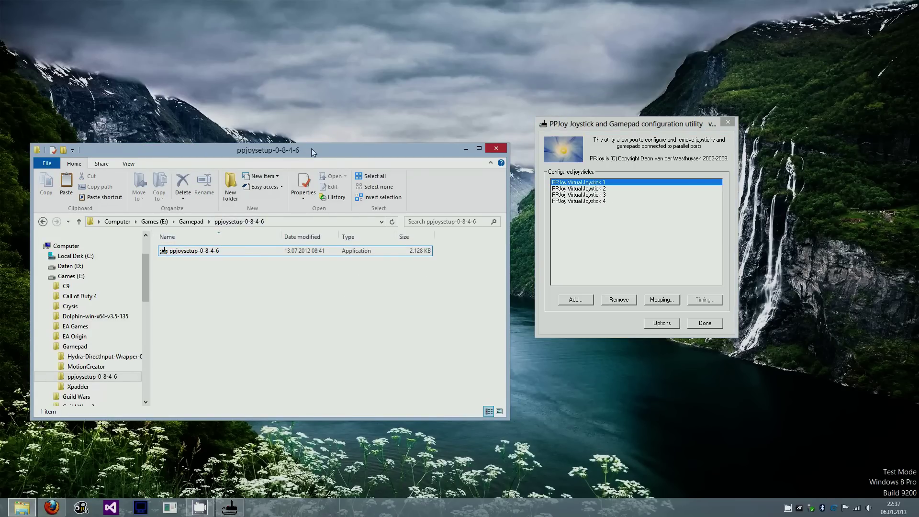
pyautogui.moveTo(311, 149); pyautogui.dragTo(326, 141)
pyautogui.click(206, 214)
pyautogui.doubleClick(215, 243)
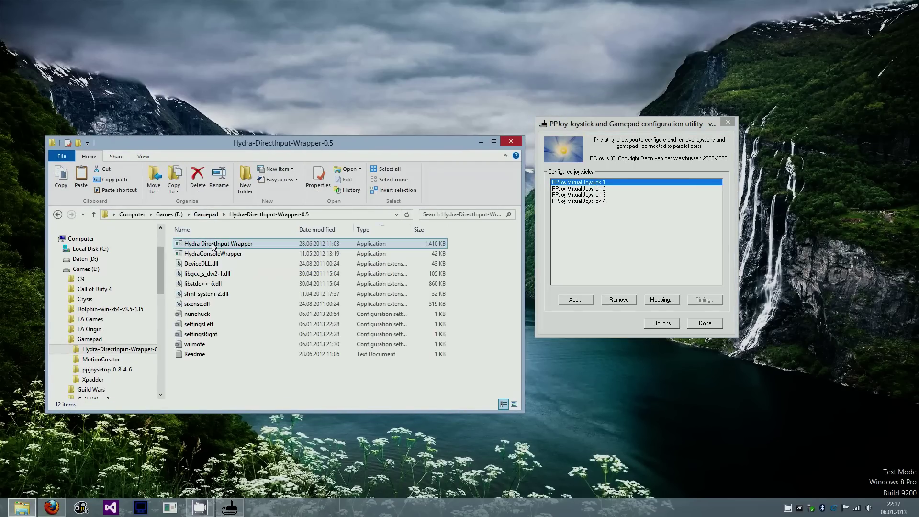
pyautogui.click(234, 245)
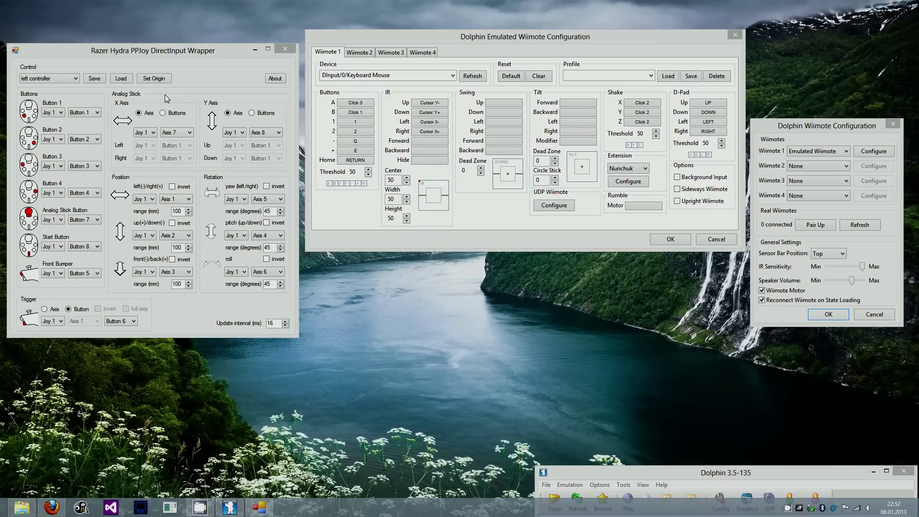
# Step: Examine the right and left controller mappings and the button and axis assignments available for them
pyautogui.click(57, 80)
pyautogui.click(47, 92)
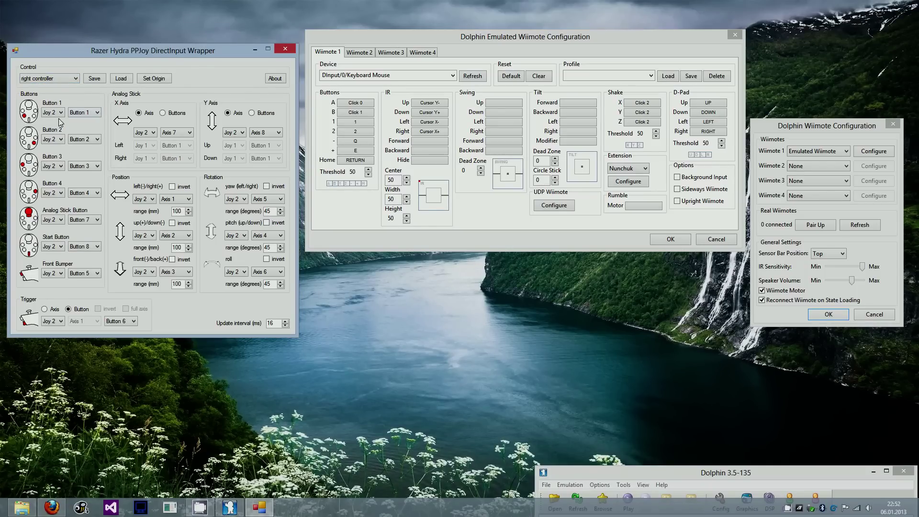
pyautogui.click(59, 80)
pyautogui.click(57, 90)
pyautogui.click(88, 112)
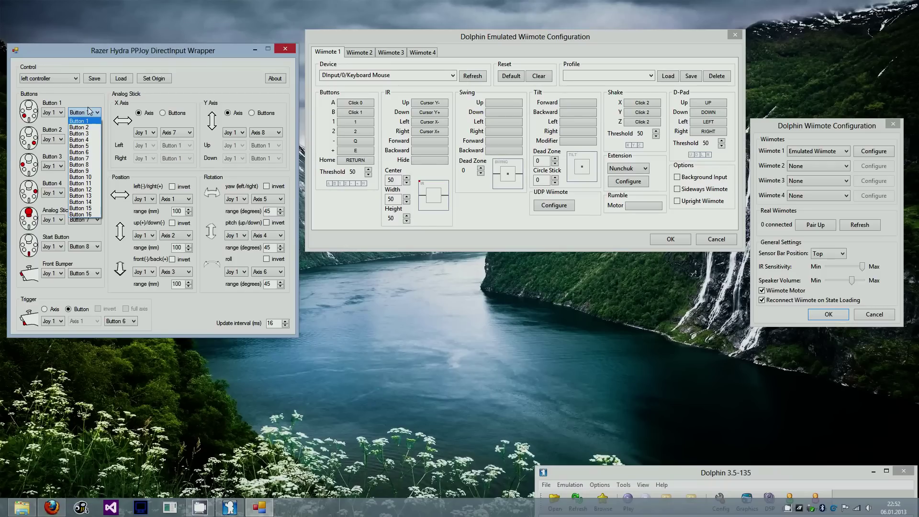
pyautogui.click(88, 112)
pyautogui.click(162, 200)
pyautogui.click(178, 199)
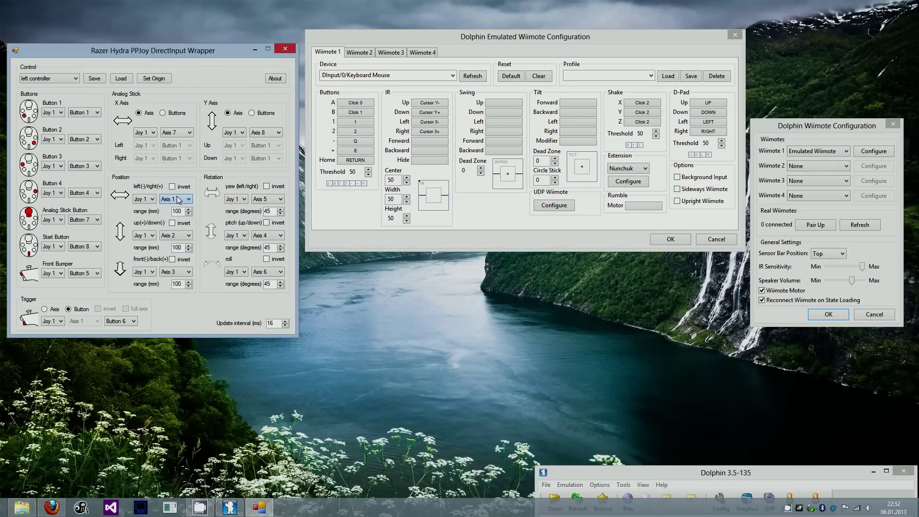
# Step: Assign the left controller's Button 1 to Button 5 and its Button 2 to Button 8
pyautogui.click(88, 112)
pyautogui.click(81, 143)
pyautogui.click(84, 138)
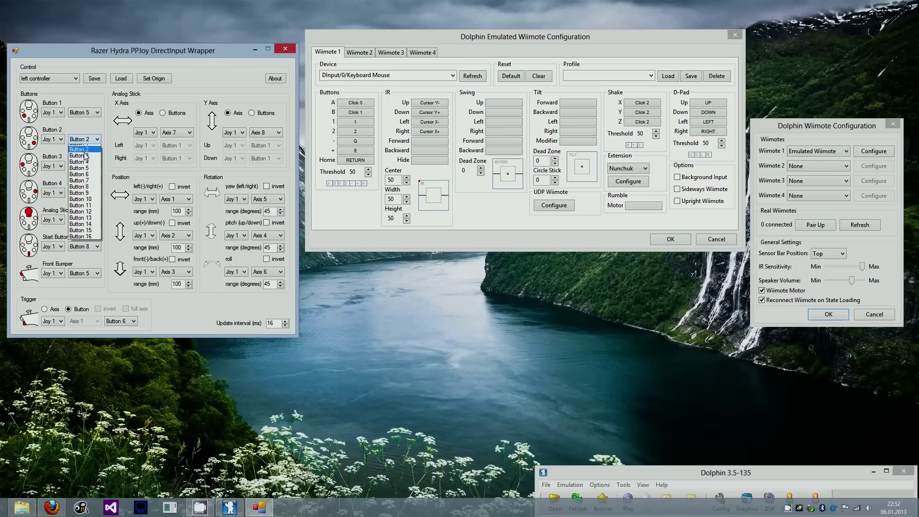
pyautogui.click(79, 186)
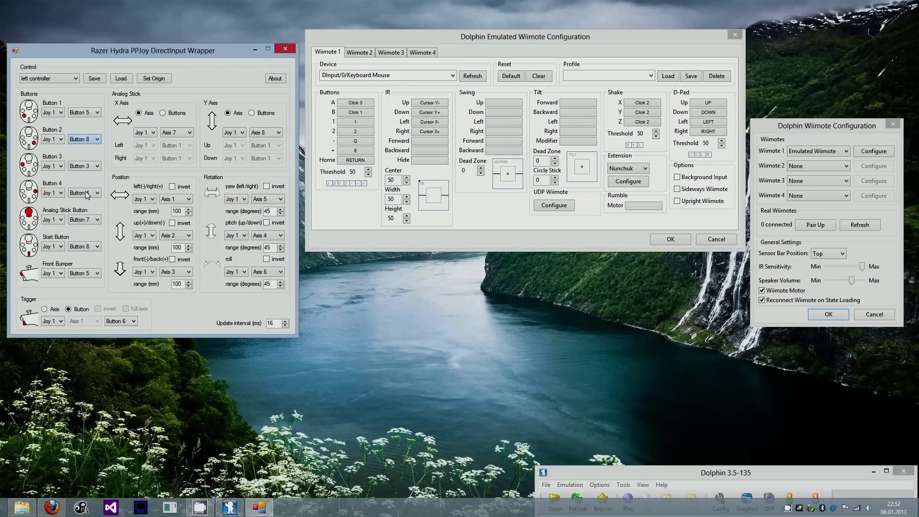
# Step: Load the nunchuck settings file for the left controller
pyautogui.click(116, 80)
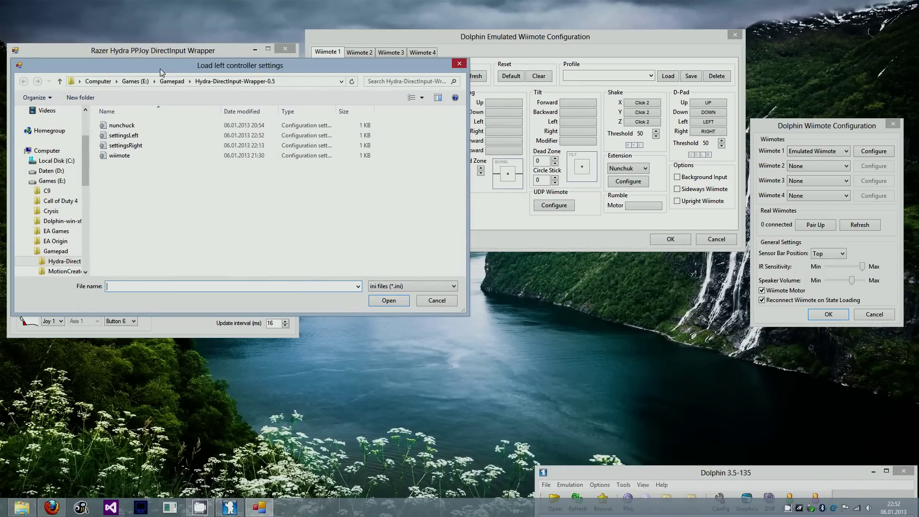
pyautogui.moveTo(160, 68); pyautogui.dragTo(177, 170)
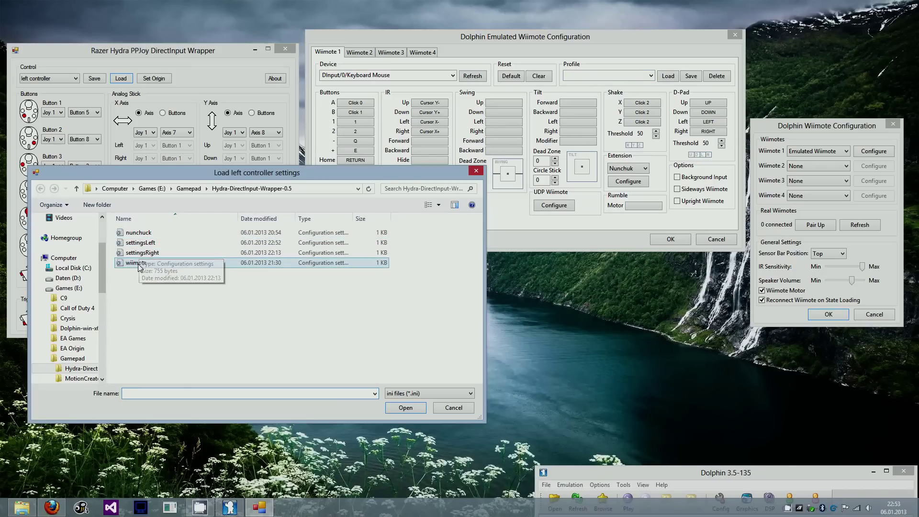
pyautogui.doubleClick(140, 243)
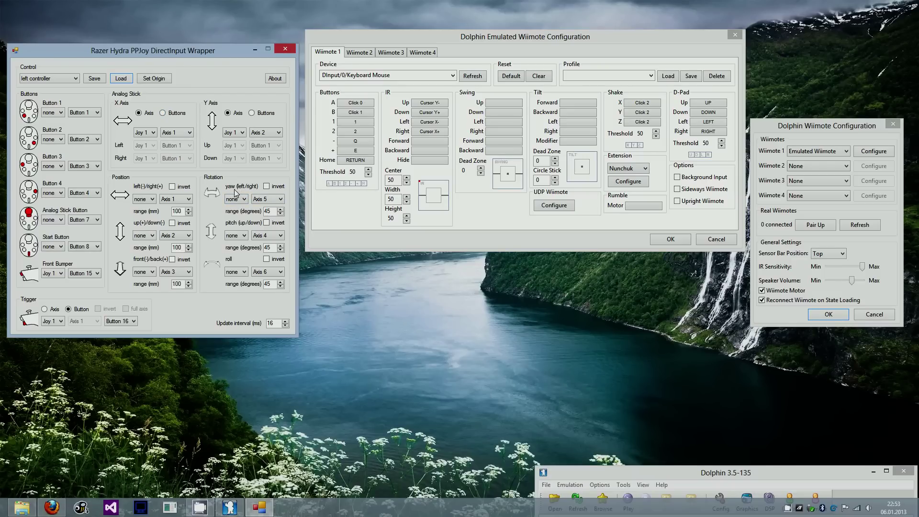
# Step: Switch the wrapper to the right controller and load the wiimote settings file for it
pyautogui.click(68, 79)
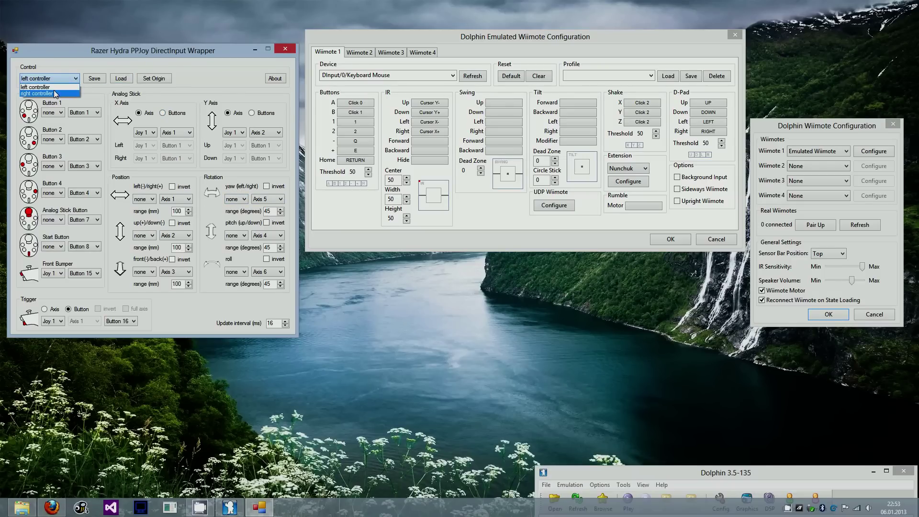
pyautogui.click(53, 90)
pyautogui.click(120, 78)
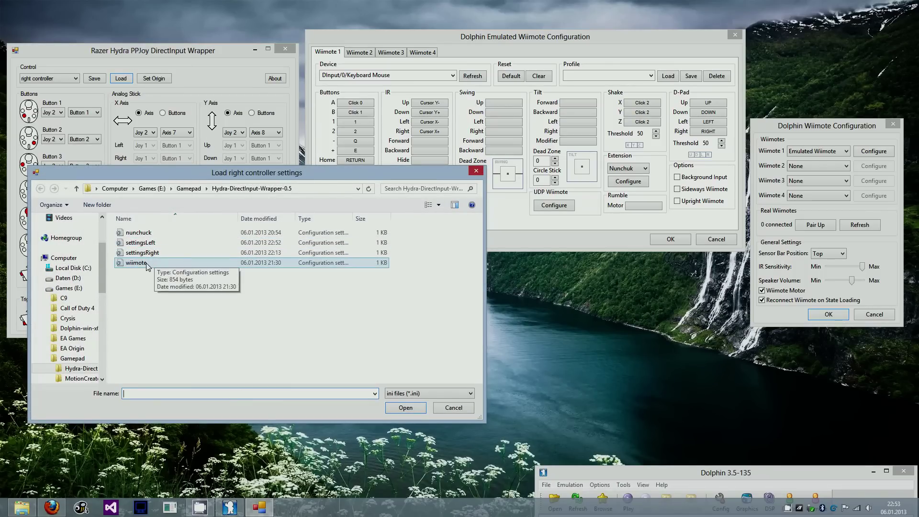
pyautogui.doubleClick(136, 260)
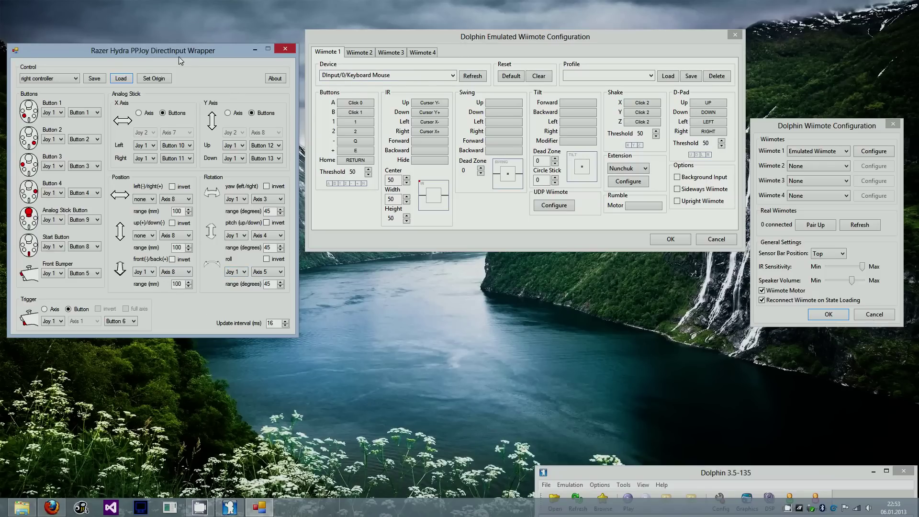
# Step: Set the Wiimote 1 input device to DInput/0/PPJoy Virtual Joystick 1 in Dolphin's emulated Wiimote configuration
pyautogui.click(452, 39)
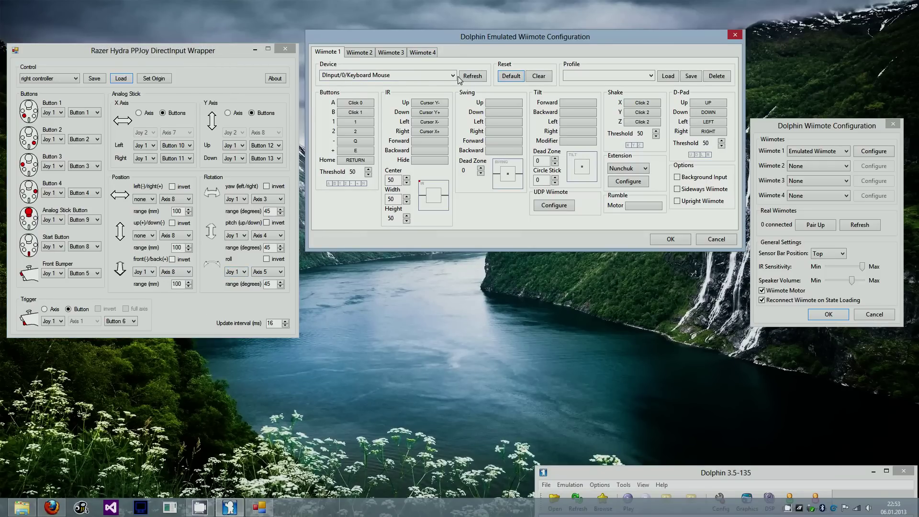
pyautogui.click(452, 76)
pyautogui.click(389, 94)
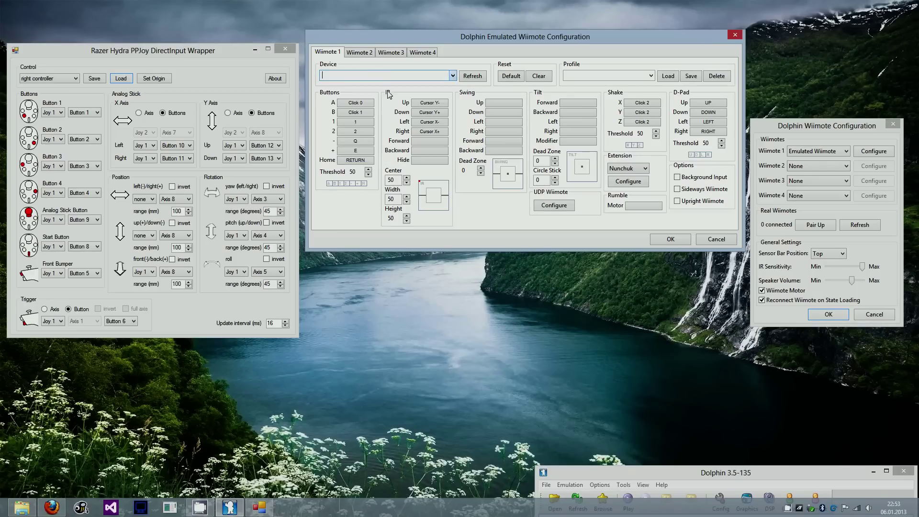
pyautogui.click(474, 77)
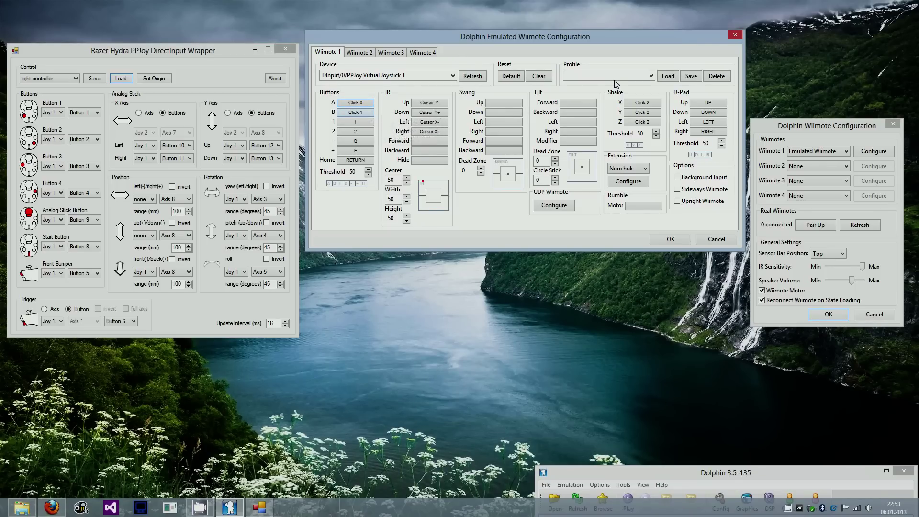
# Step: Load the Hydra2Dolphin profile for Wiimote 1 and check the Nunchuk extension's mapping
pyautogui.click(651, 75)
pyautogui.click(584, 85)
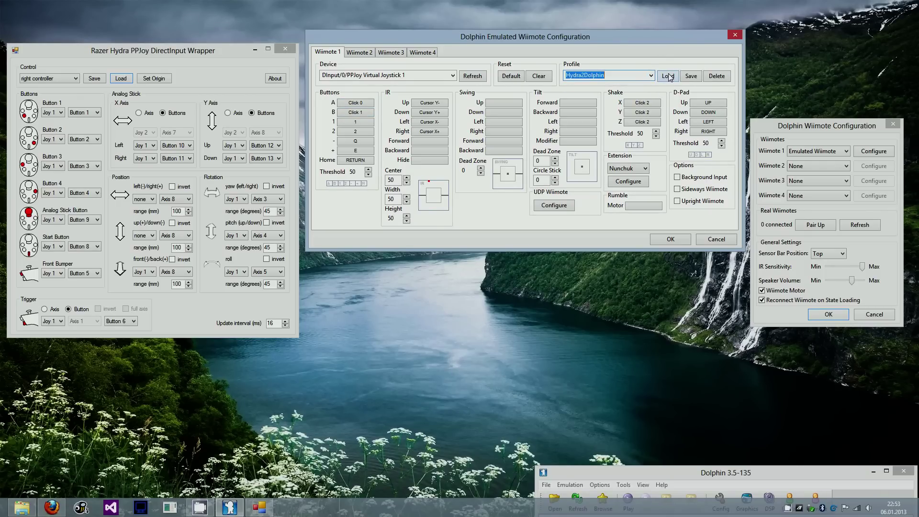
pyautogui.click(668, 76)
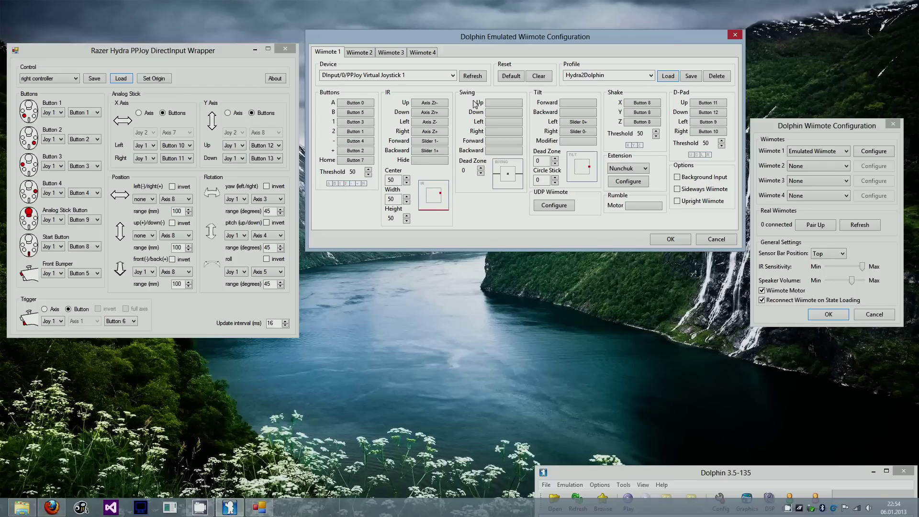
pyautogui.click(628, 182)
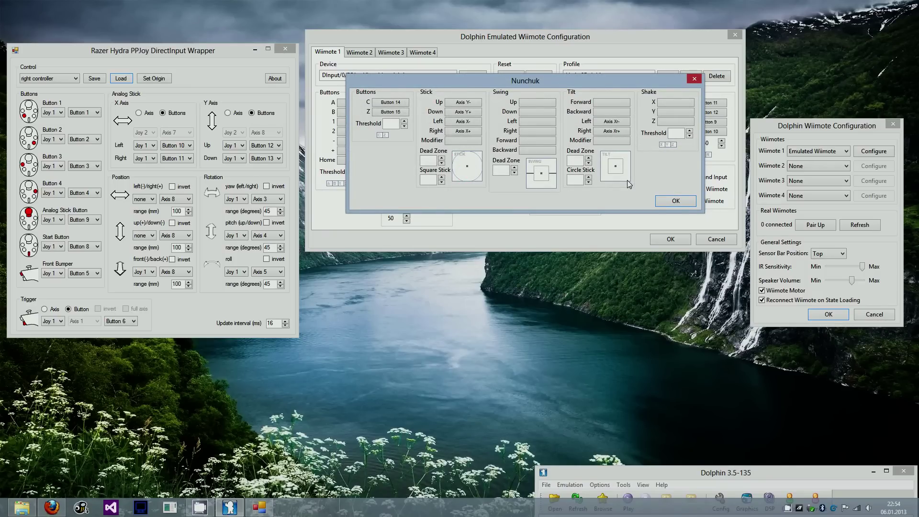
pyautogui.click(675, 201)
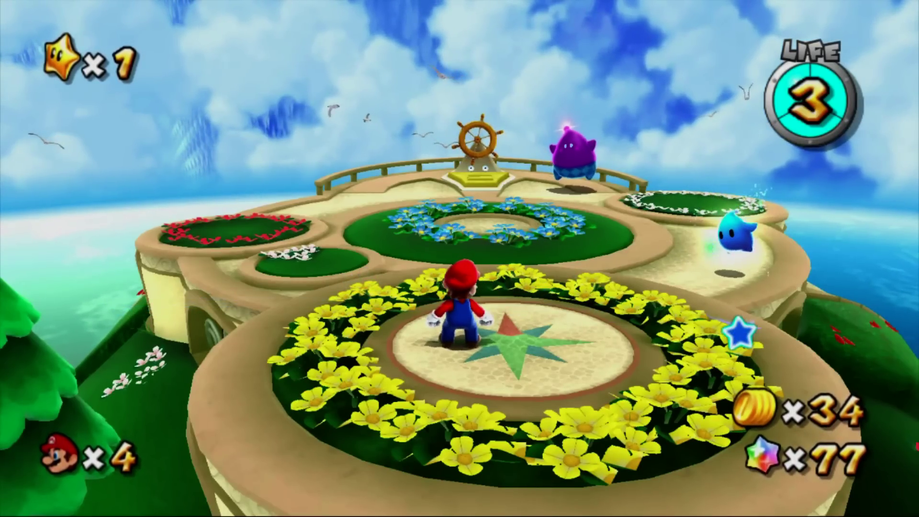
pyautogui.middleClick(390, 158)
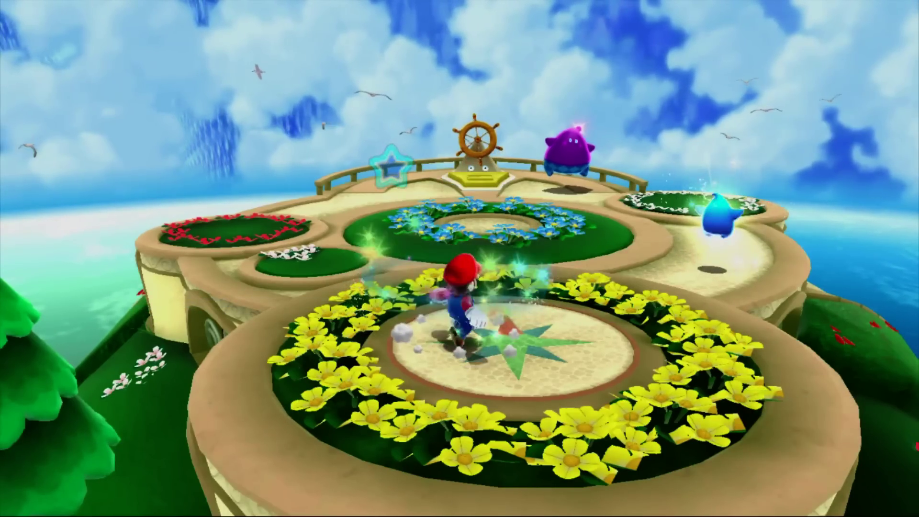
pyautogui.press('Up')
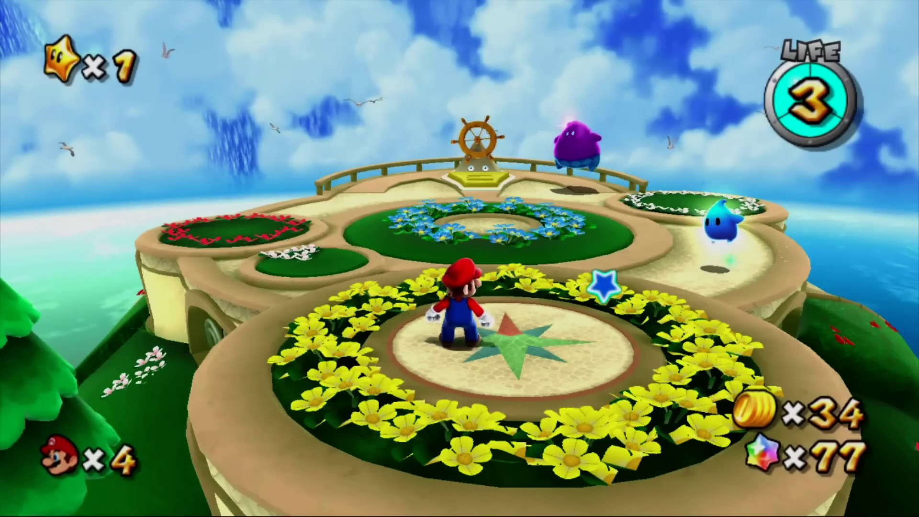
pyautogui.press('w')
pyautogui.press('w')
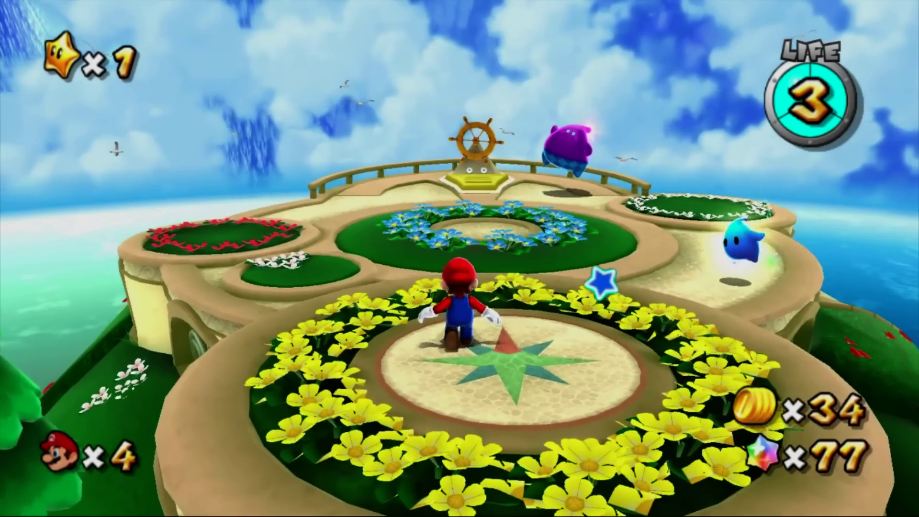
pyautogui.press('w')
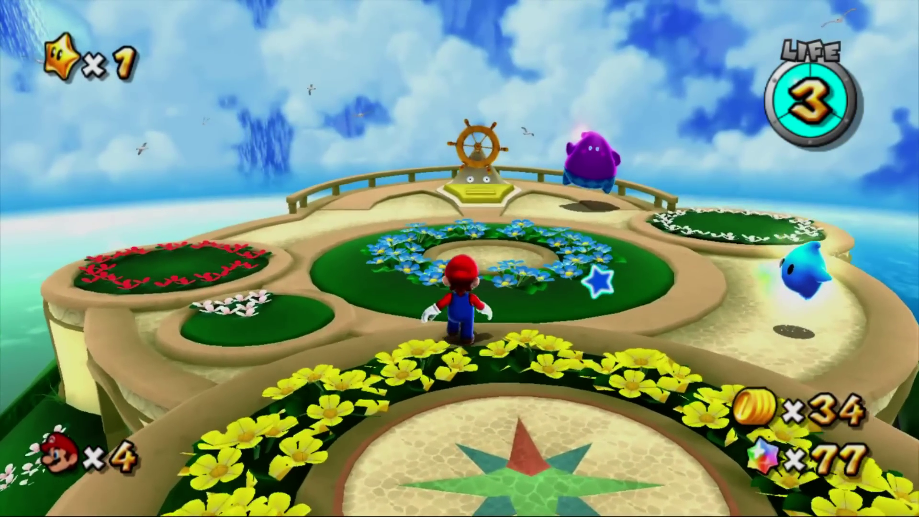
pyautogui.press('d')
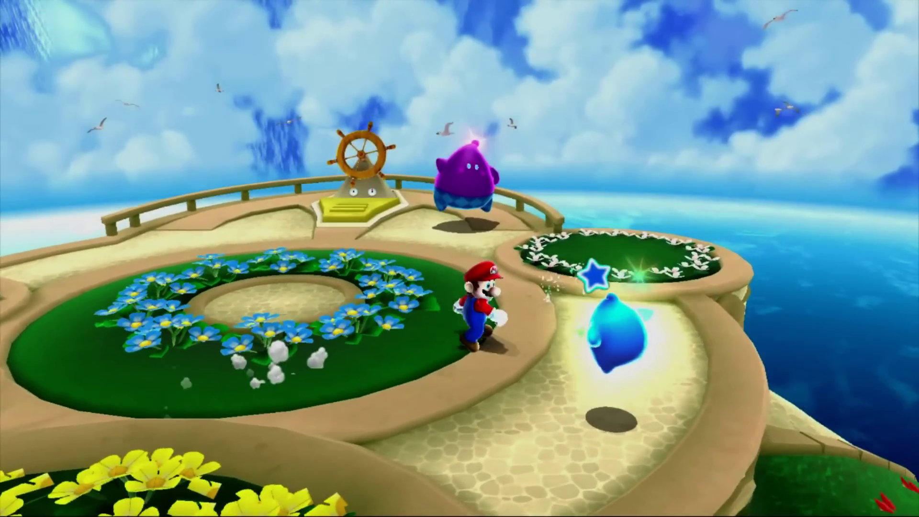
pyautogui.press('a')
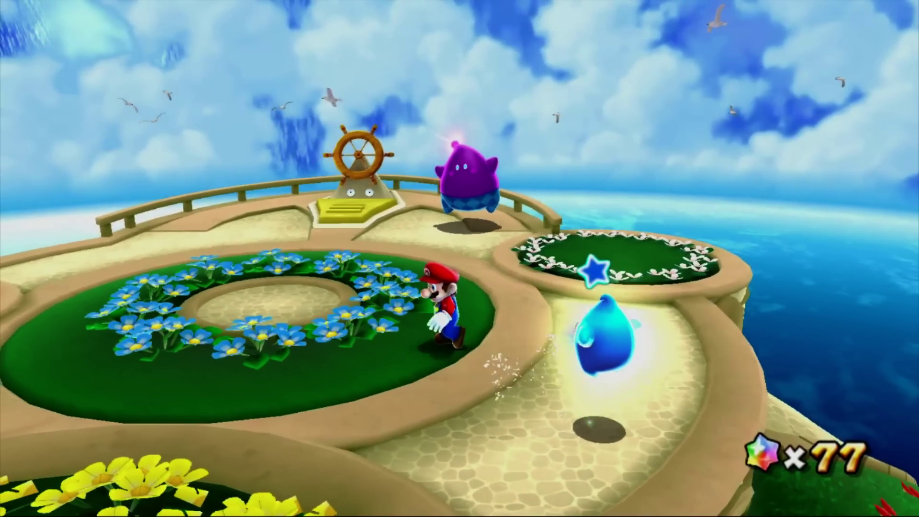